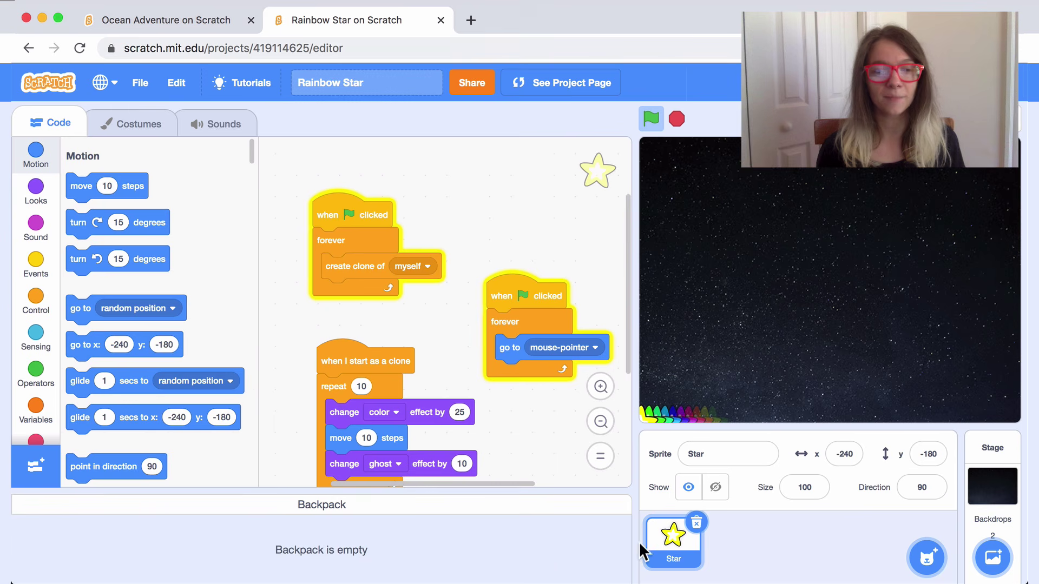
Copy the Star sprite from Rainbow Star through the backpack into the Ocean Adventure project and run the project.
left_click_drag(673, 539, 494, 559)
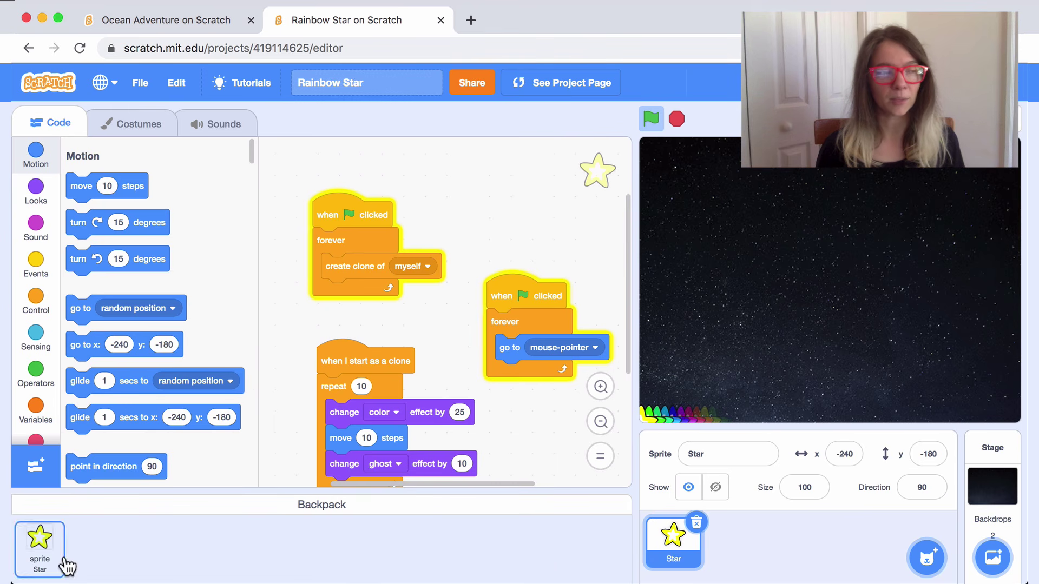
left_click(154, 28)
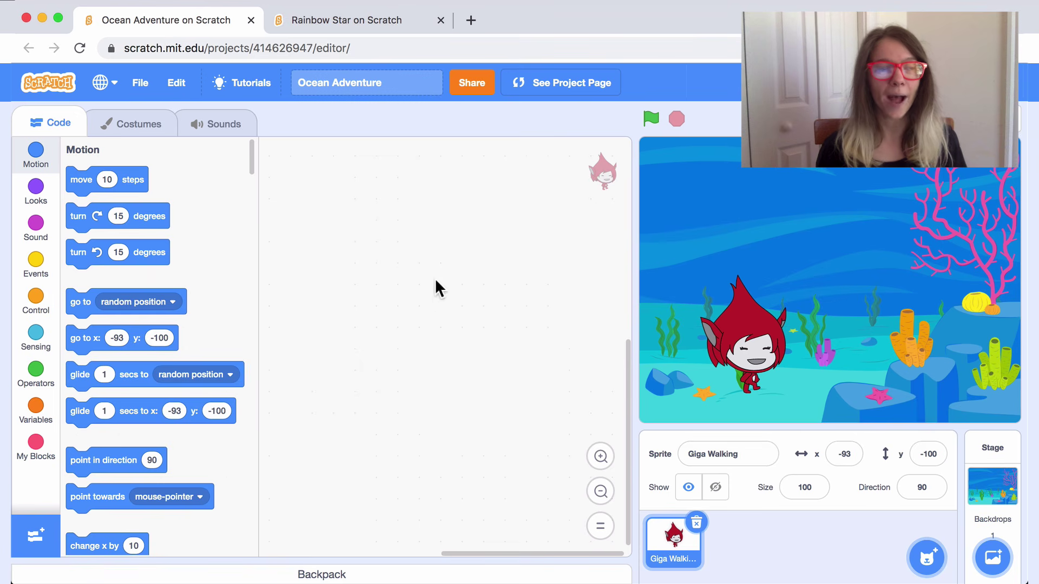
left_click(370, 574)
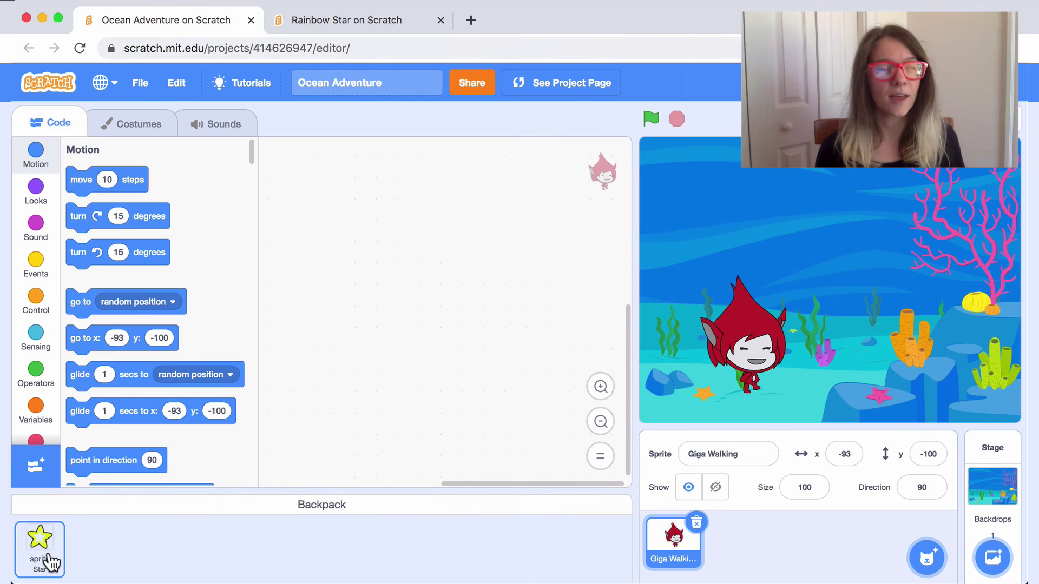
left_click_drag(51, 563, 740, 553)
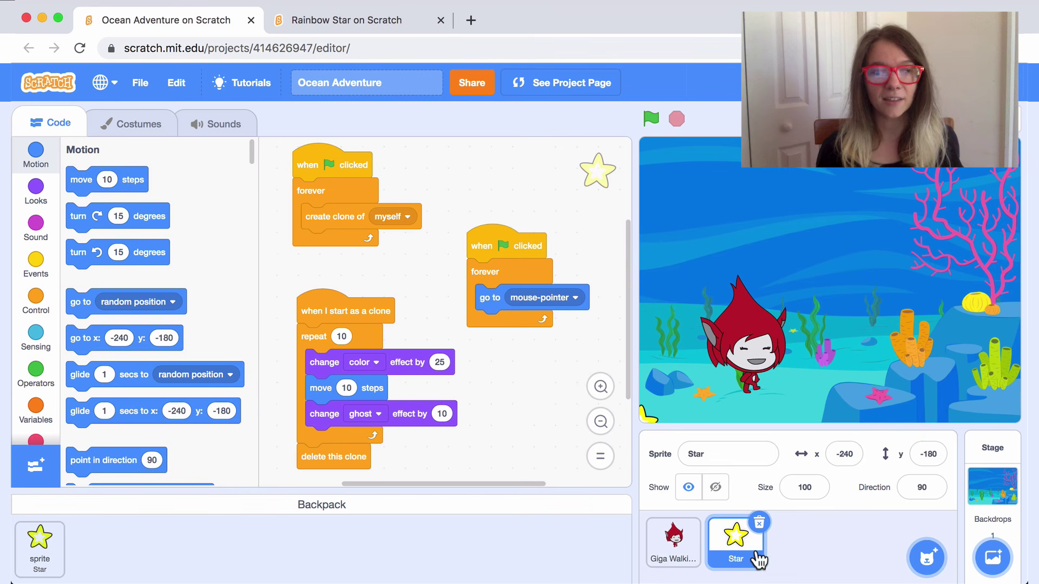
left_click(651, 118)
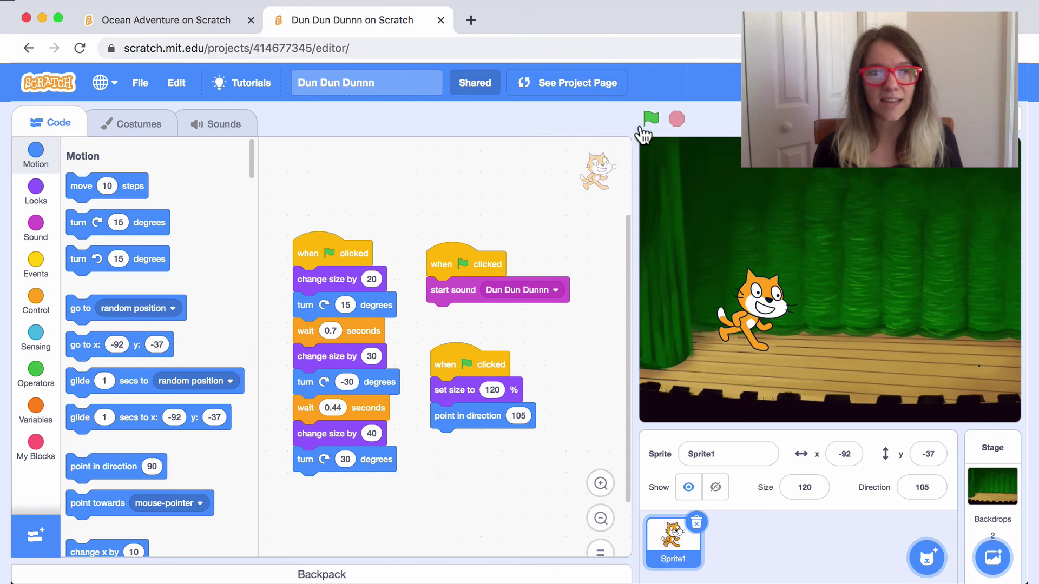
Run the Dun Dun Dunnn project and save its Dun Dun Dunnn sound to the backpack.
left_click(644, 127)
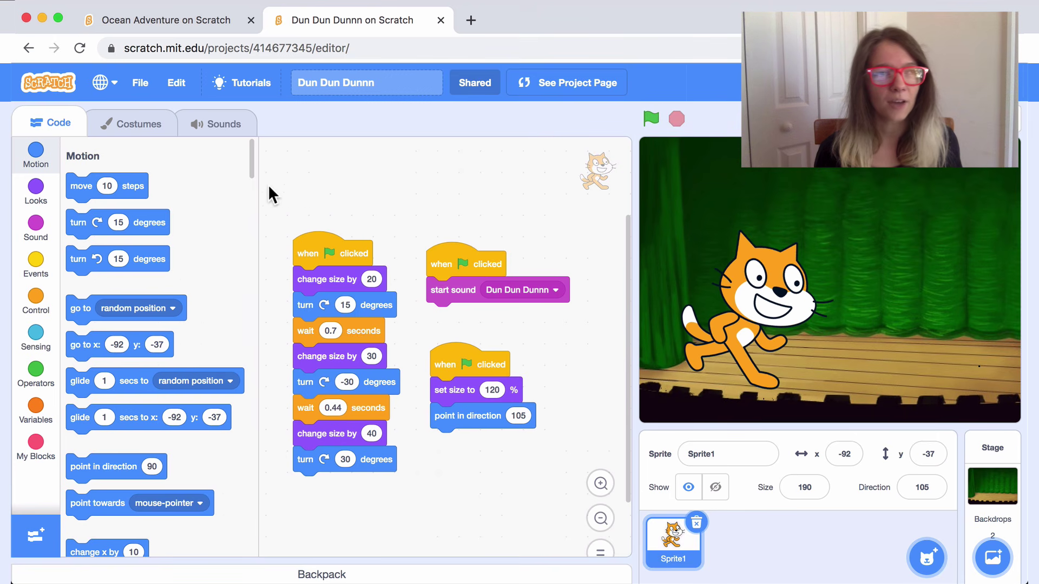
left_click(246, 130)
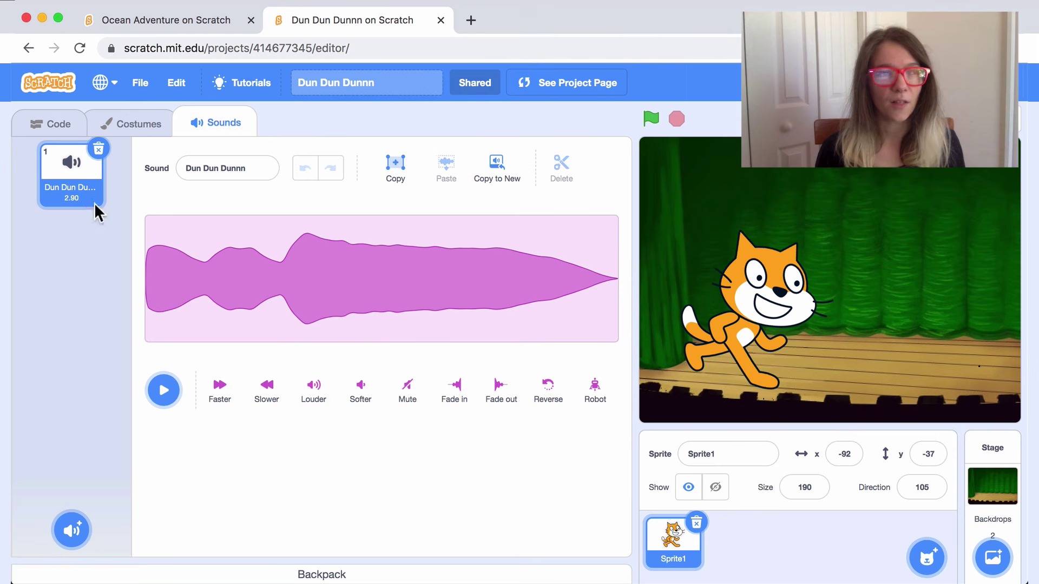
left_click(157, 571)
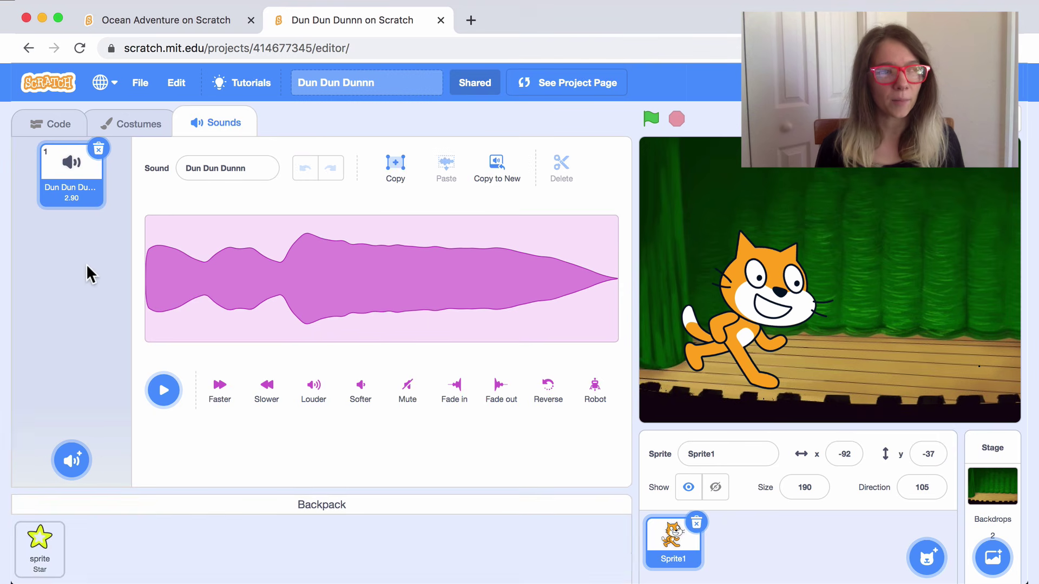
left_click_drag(70, 167, 83, 528)
Add the Dun Dun Dunnn sound from the backpack to the Giga Walking sprite in Ocean Adventure and play it.
left_click(155, 27)
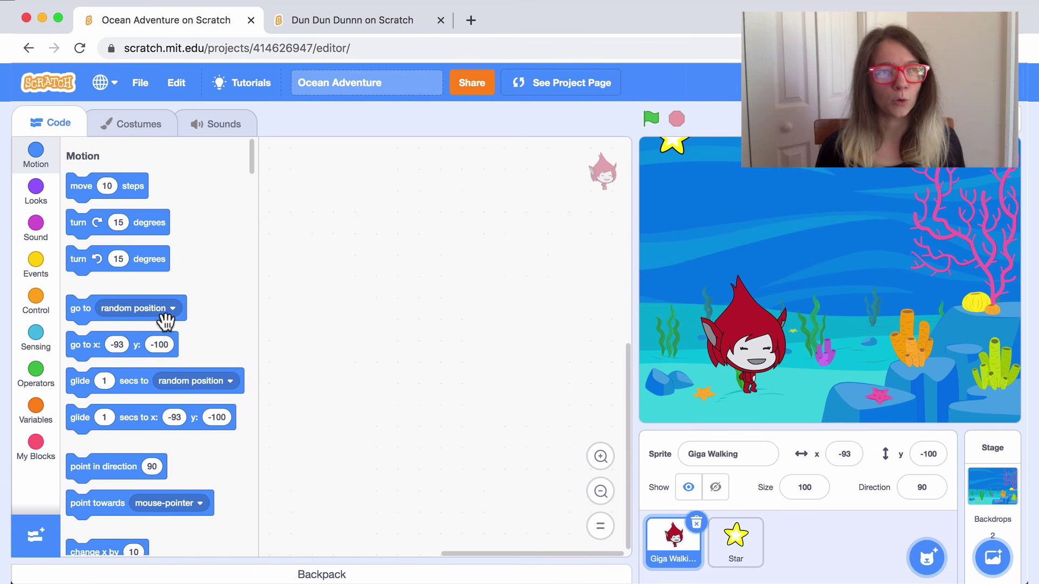
left_click(161, 574)
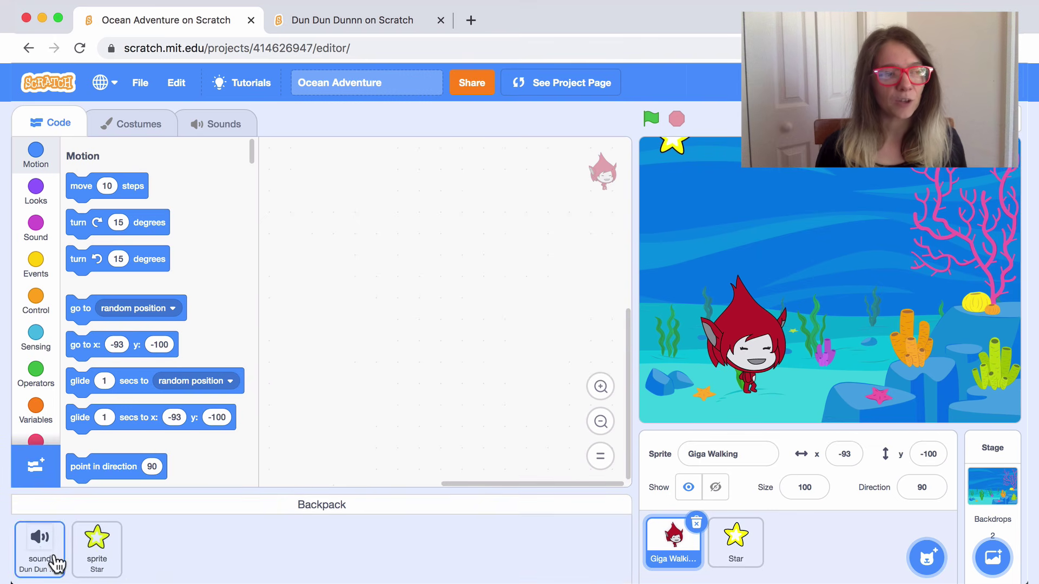
left_click_drag(57, 563, 663, 535)
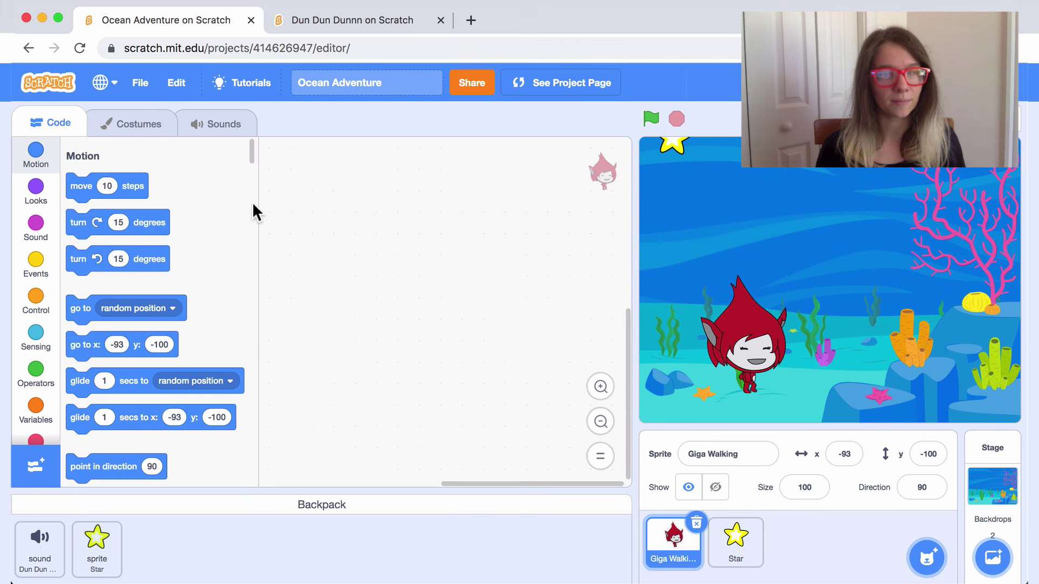
left_click(249, 142)
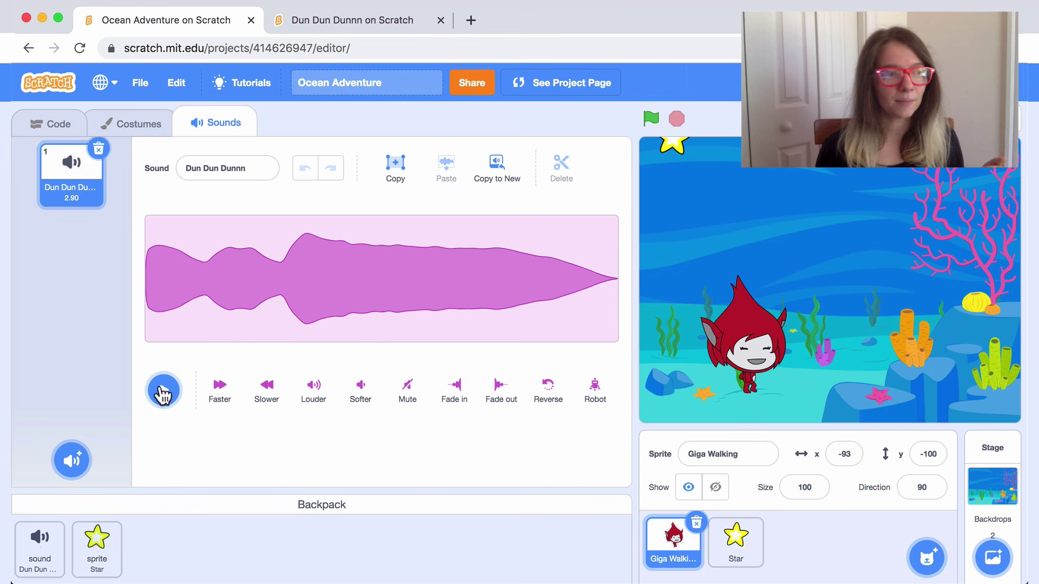
left_click(159, 406)
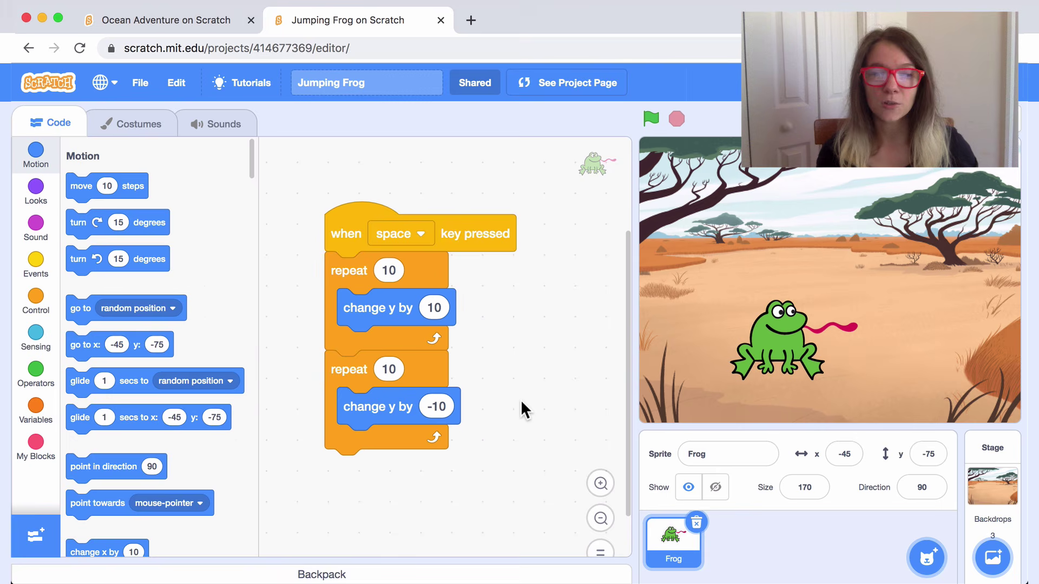
Test the Frog's jump in Jumping Frog and save its space-key jump script to the backpack.
key("space")
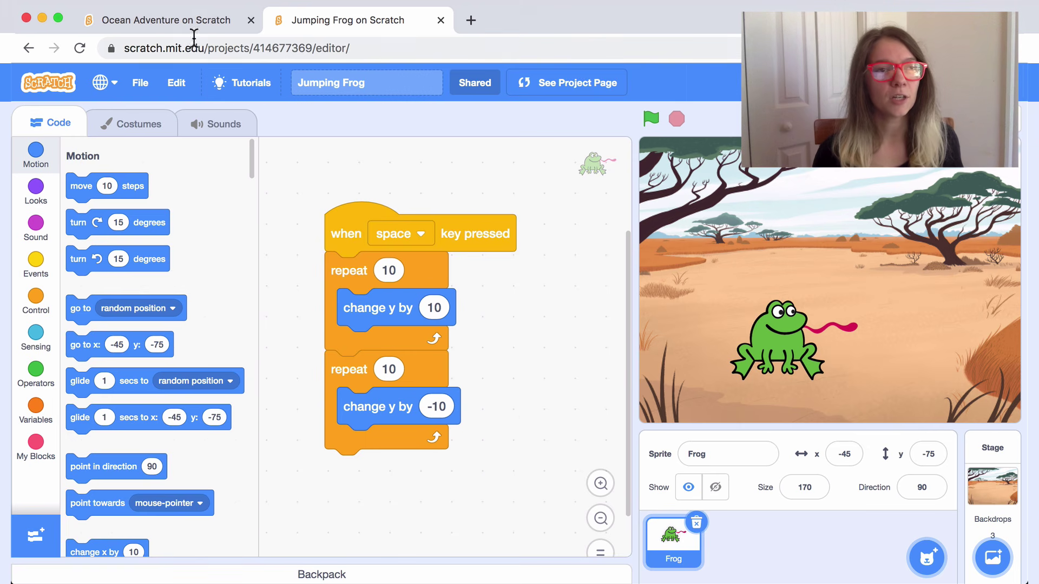
left_click(200, 21)
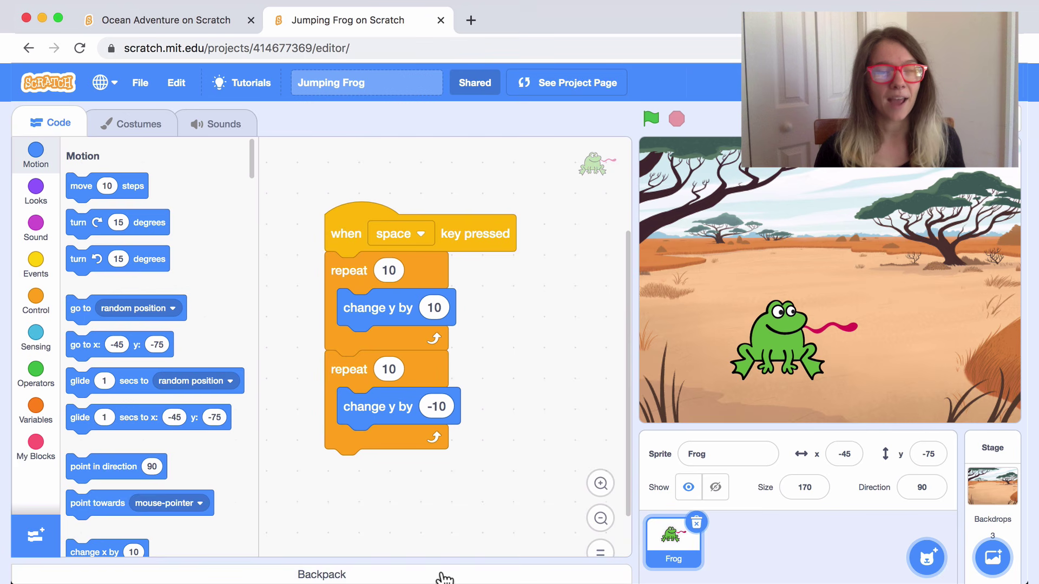
left_click(441, 576)
left_click_drag(341, 216, 164, 533)
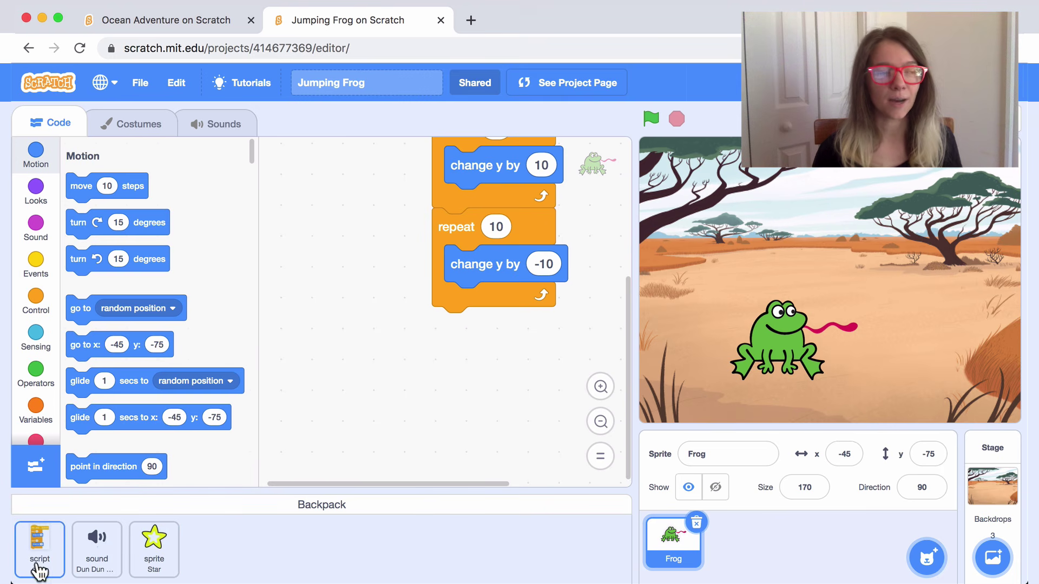
Add the jump script from the backpack to Giga Walking in Ocean Adventure and test the jump.
left_click(179, 22)
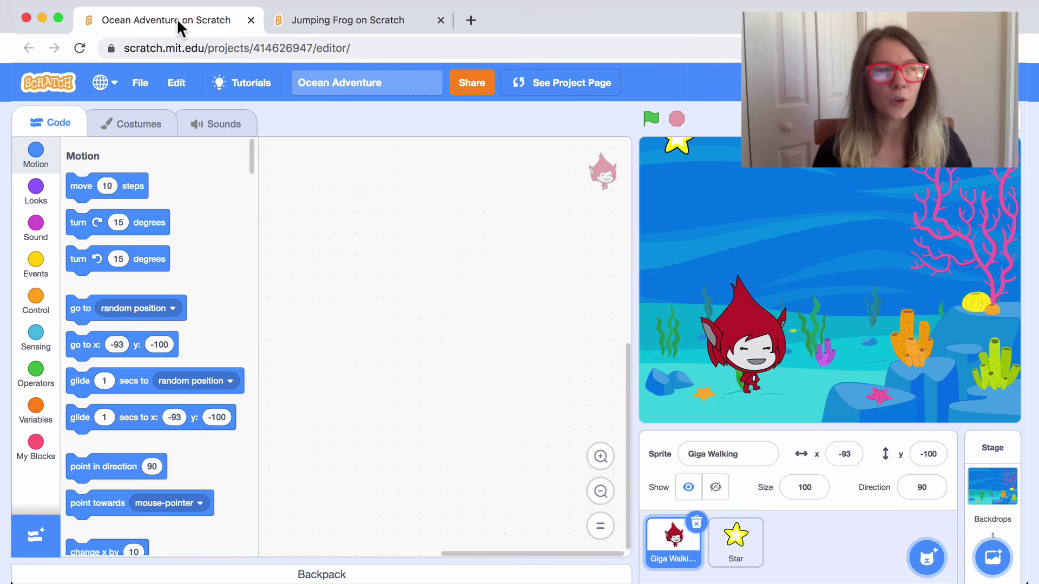
left_click(273, 566)
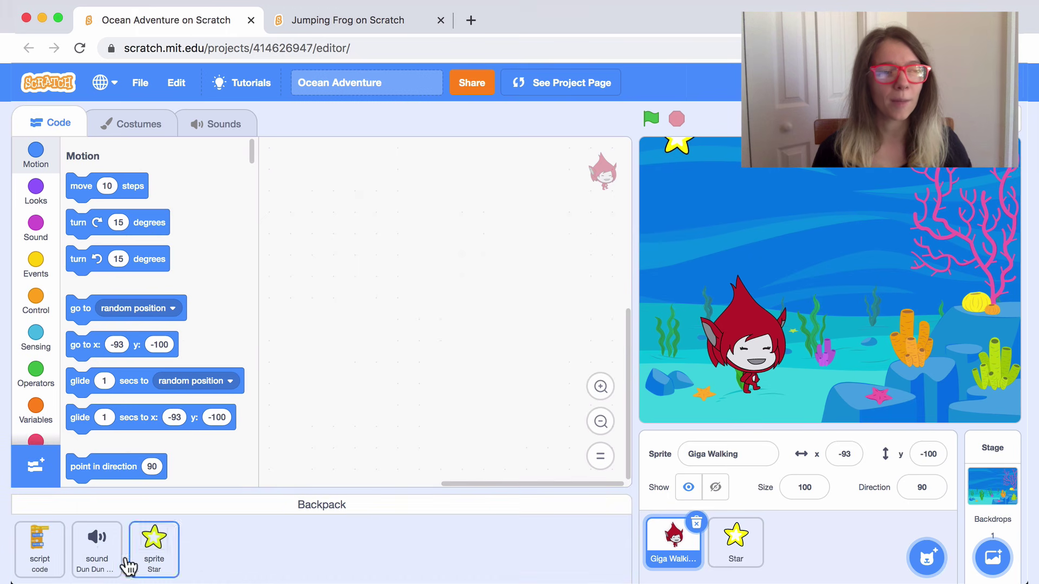
left_click_drag(38, 555, 411, 295)
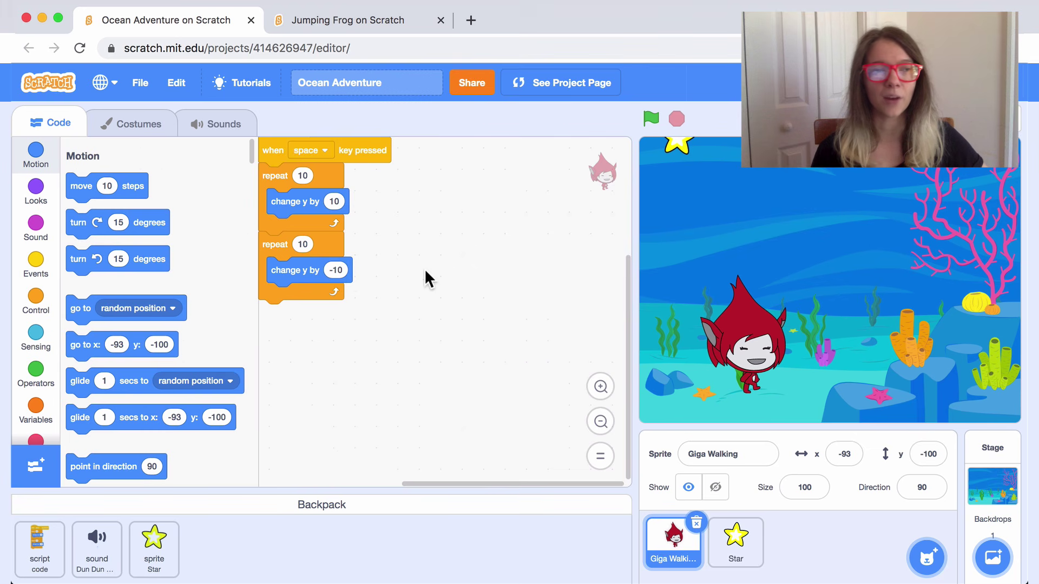
key("space")
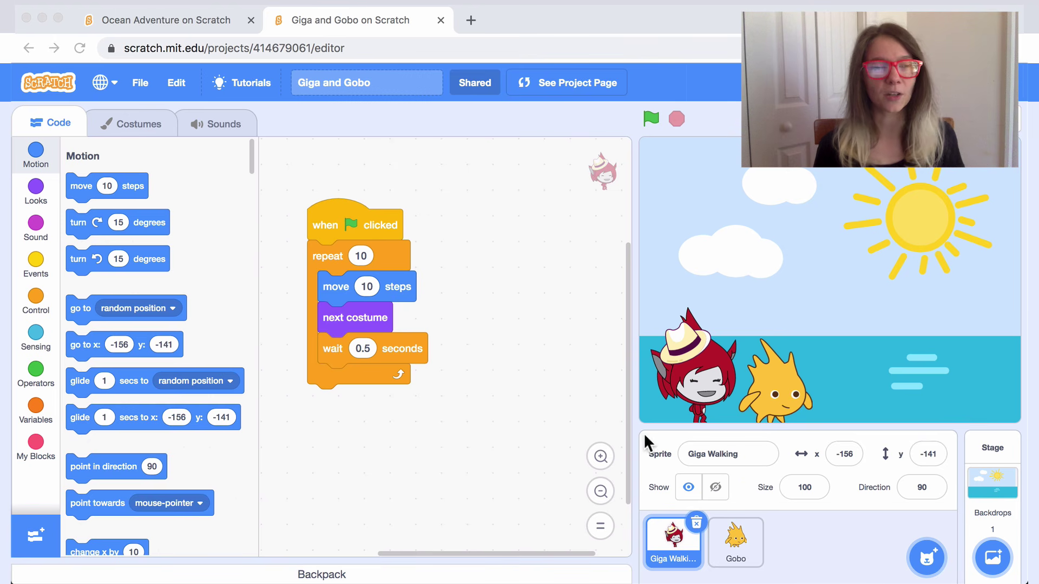
Copy the Giga walk4 costume with the hat from Giga and Gobo through the backpack onto Ocean Adventure's Giga Walking sprite.
left_click(660, 374)
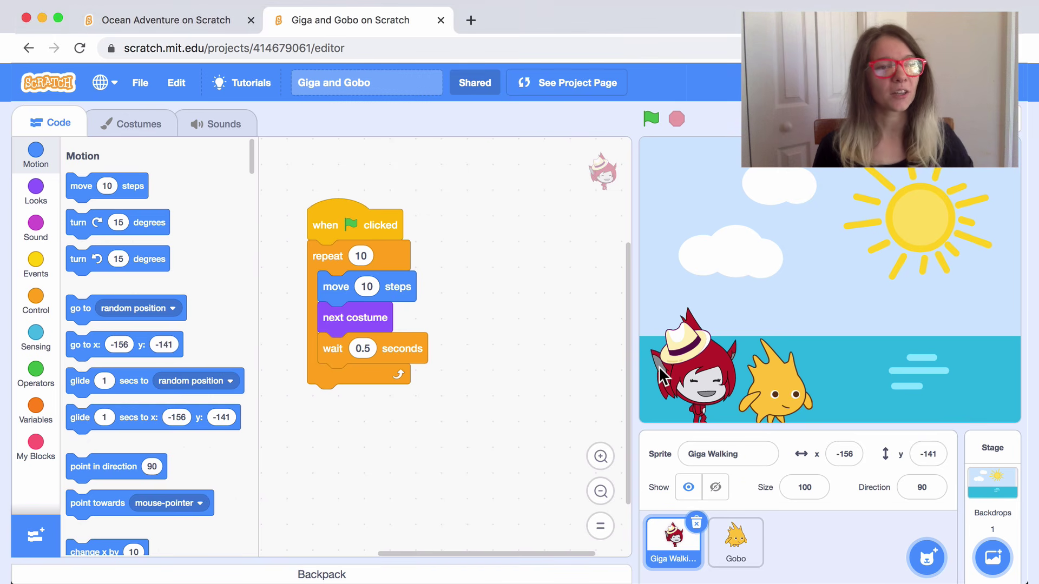
left_click(165, 131)
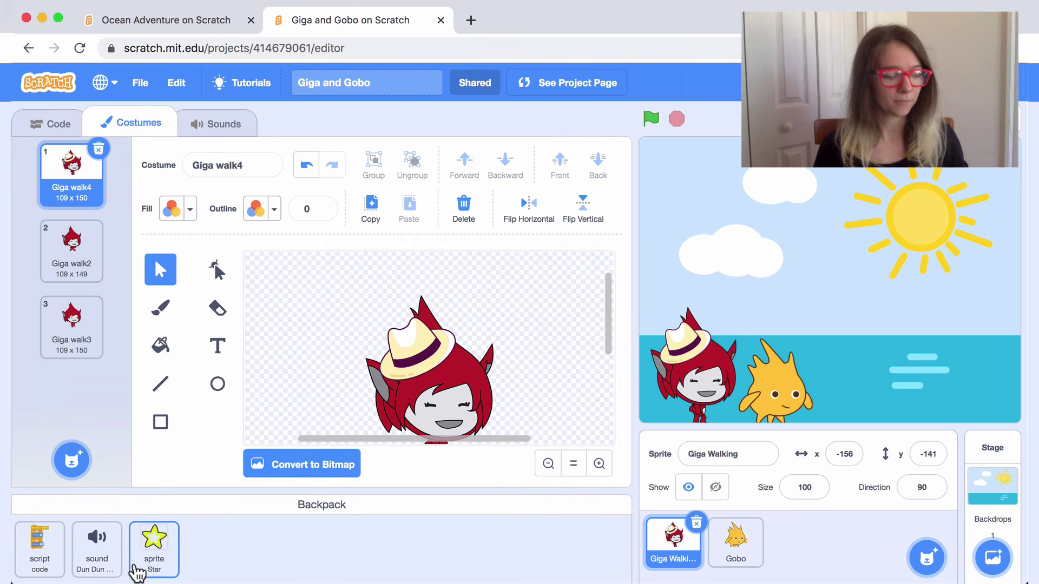
left_click_drag(72, 173, 81, 536)
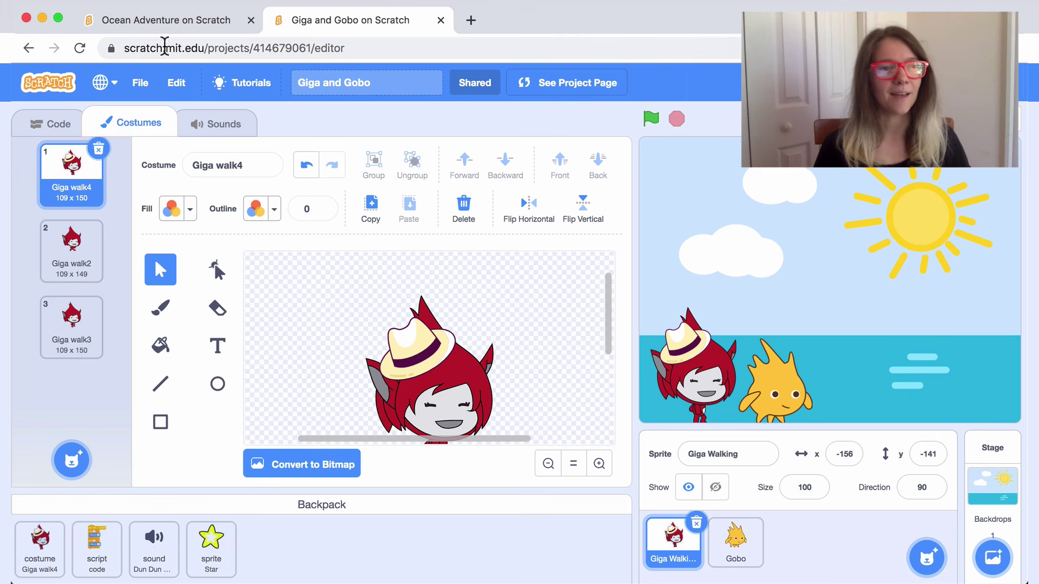
left_click(158, 23)
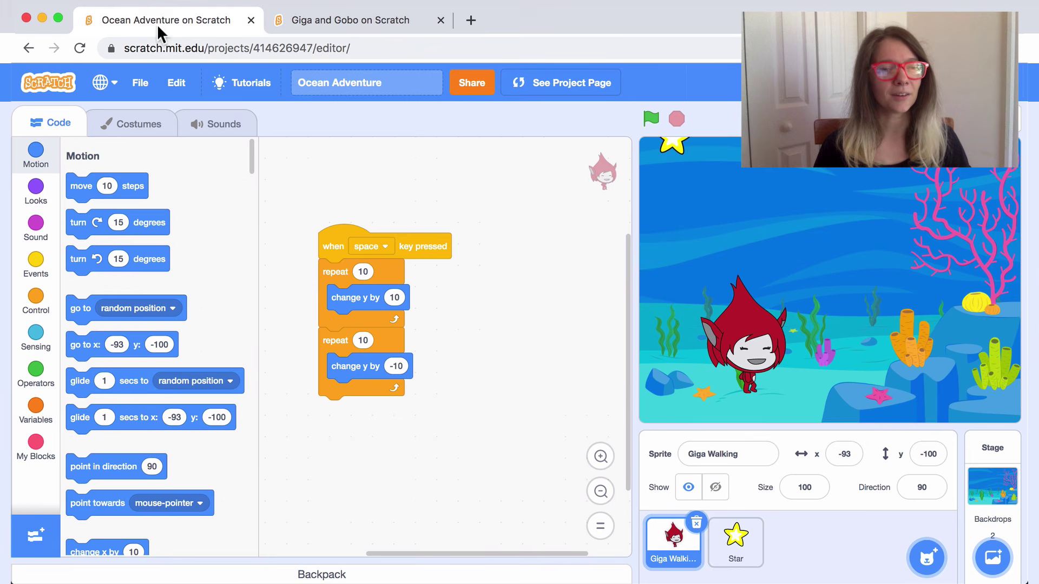
left_click(274, 578)
left_click_drag(73, 566, 679, 557)
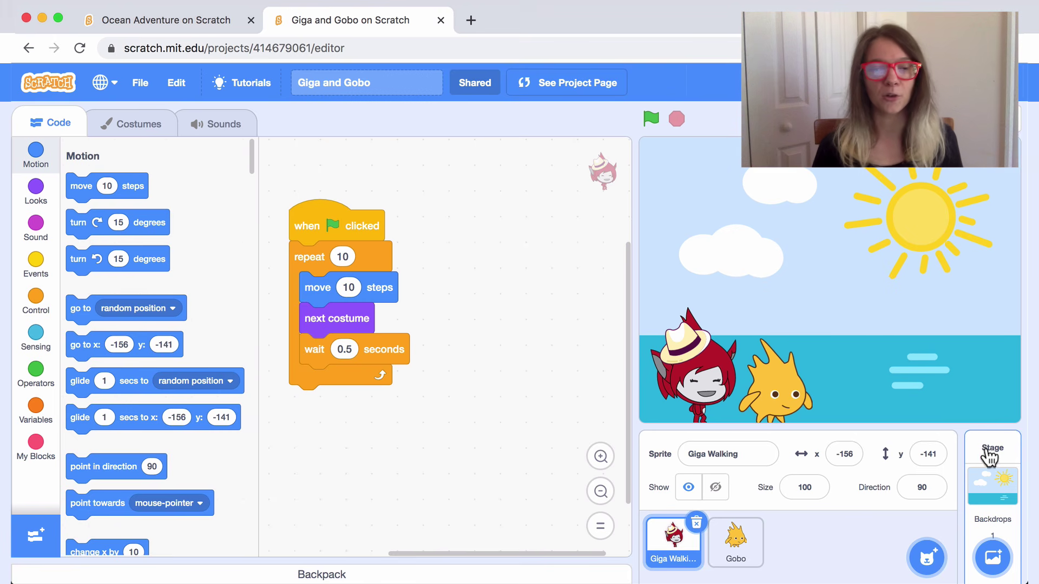
Copy the Blue Sky backdrop from Giga and Gobo through the backpack onto the stage of Ocean Adventure.
left_click(972, 457)
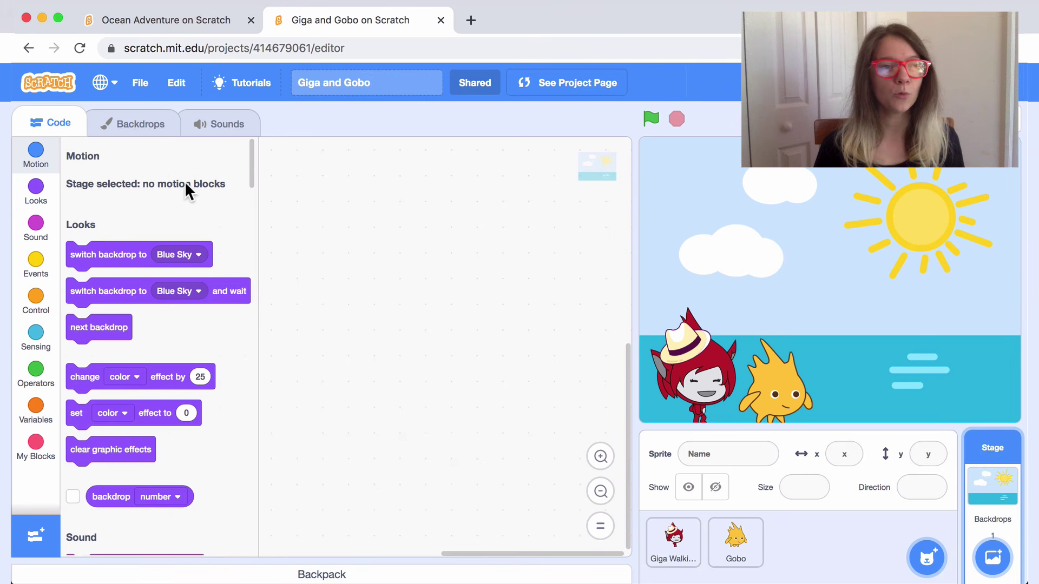
left_click(172, 131)
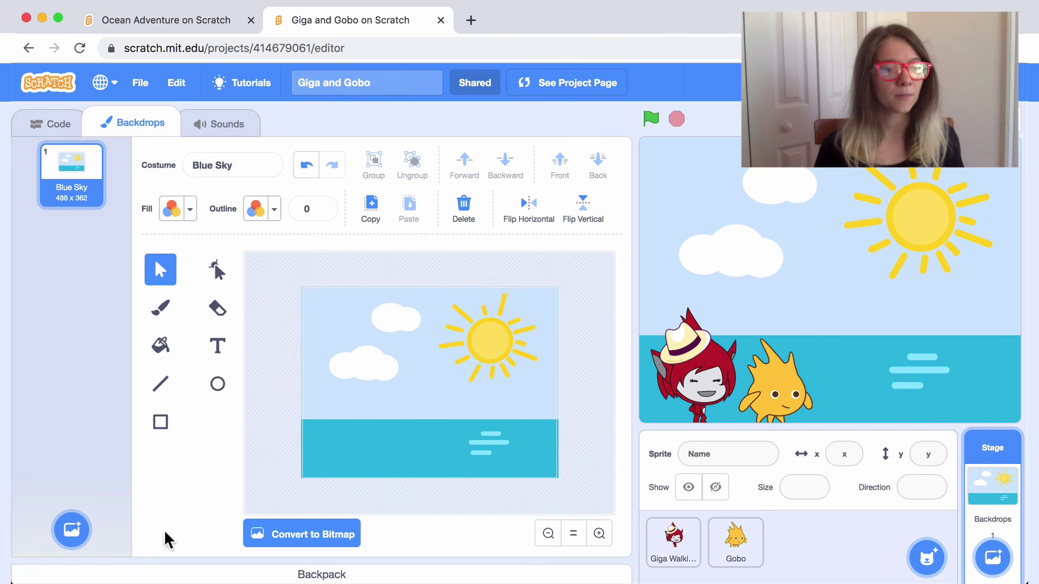
left_click(133, 576)
left_click_drag(69, 184, 136, 537)
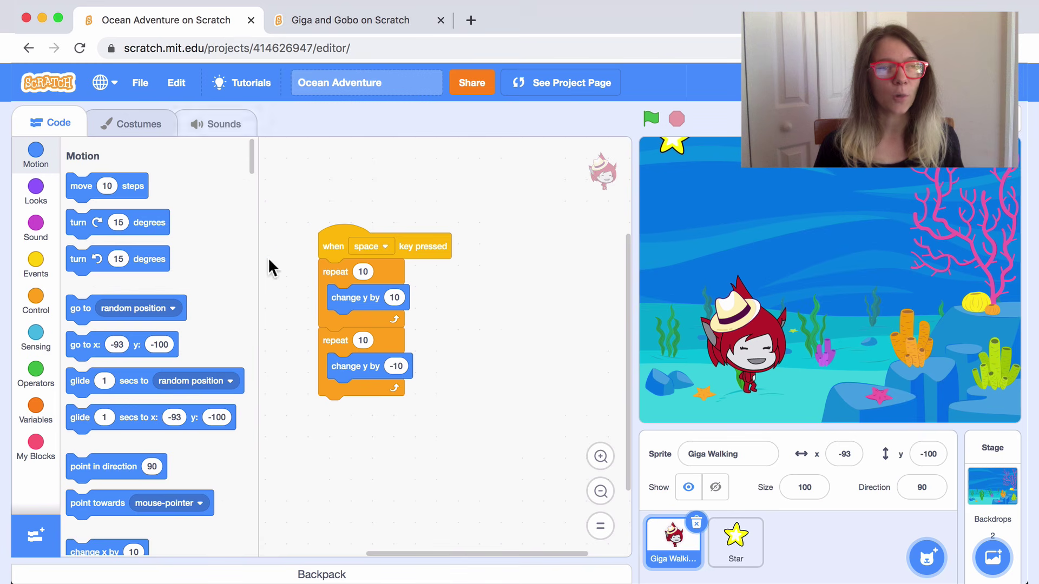
left_click(265, 575)
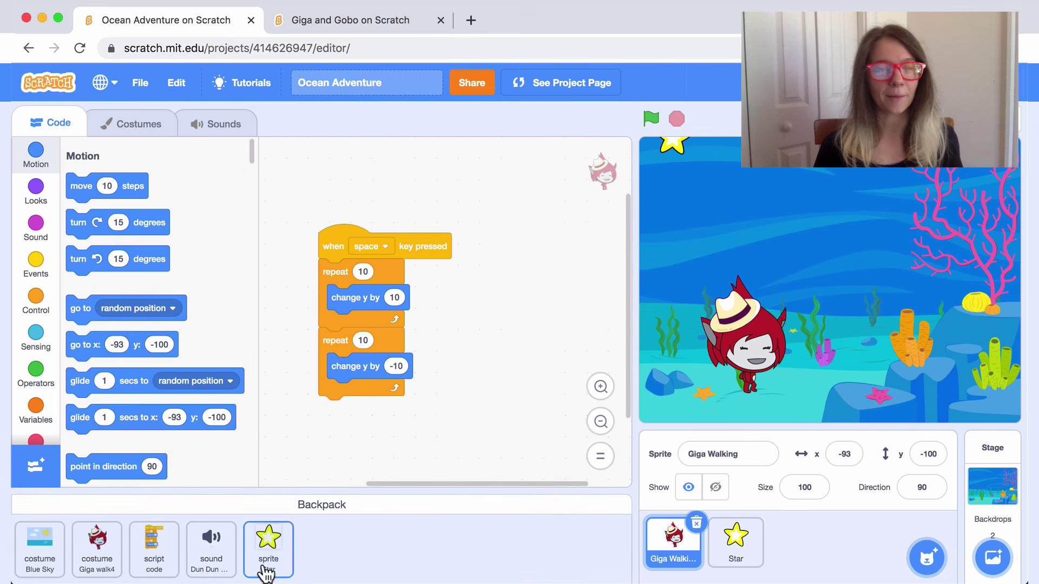
left_click_drag(51, 563, 977, 490)
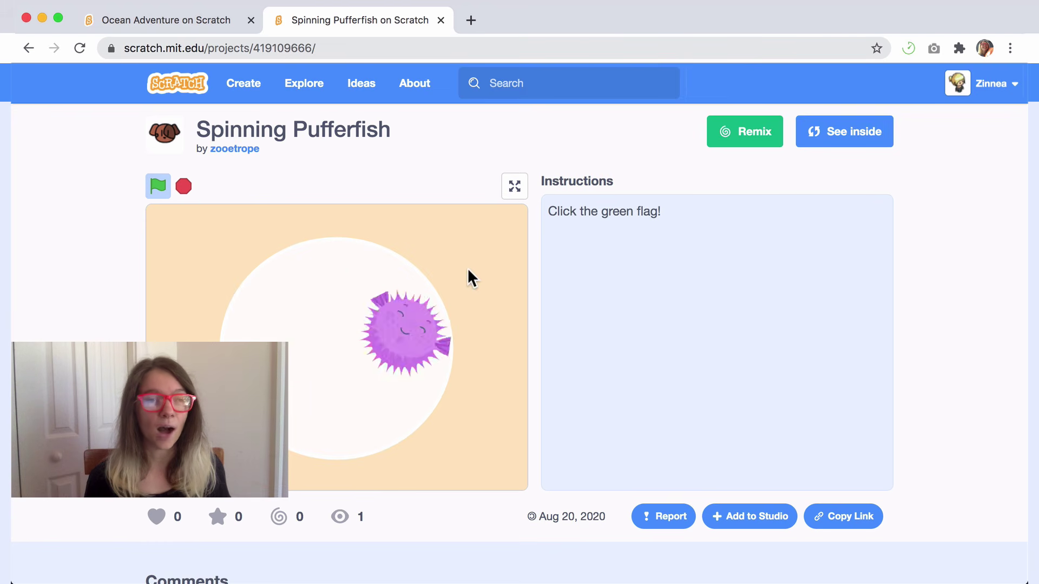
Look inside Spinning Pufferfish and copy its Pufferfish sprite through the backpack into Ocean Adventure.
left_click(818, 144)
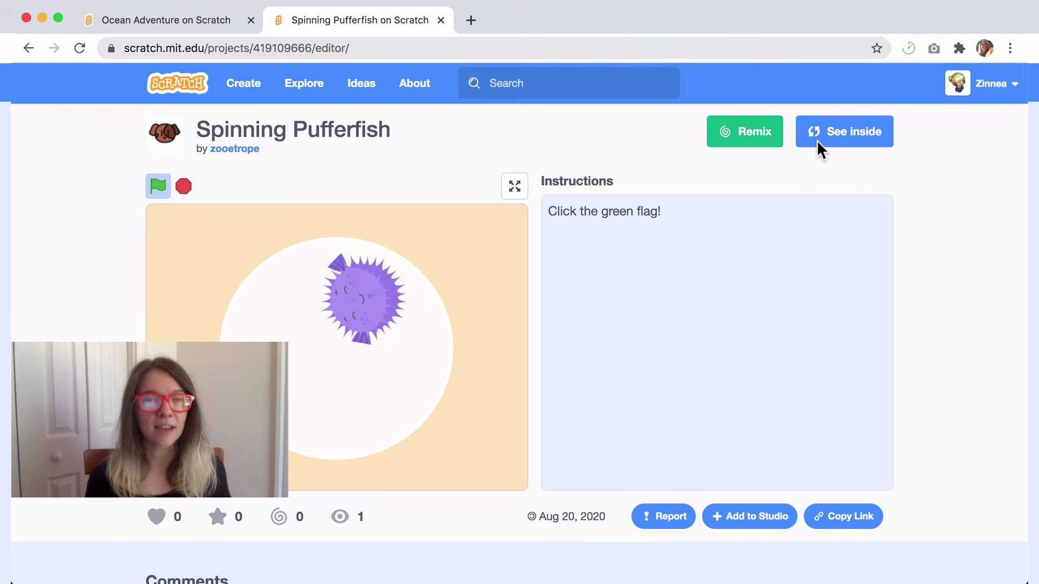
left_click(547, 575)
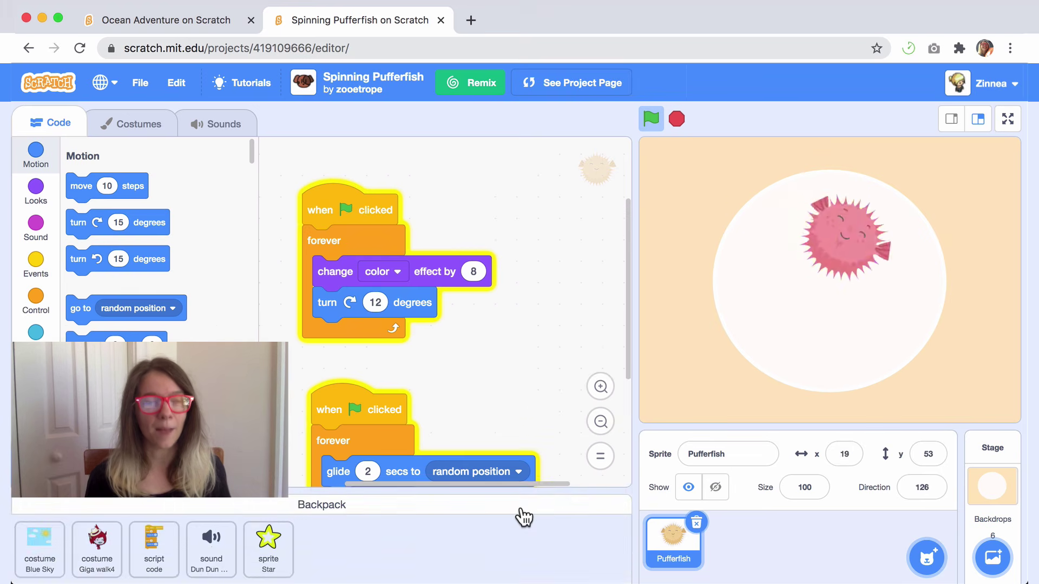
left_click_drag(673, 565, 408, 568)
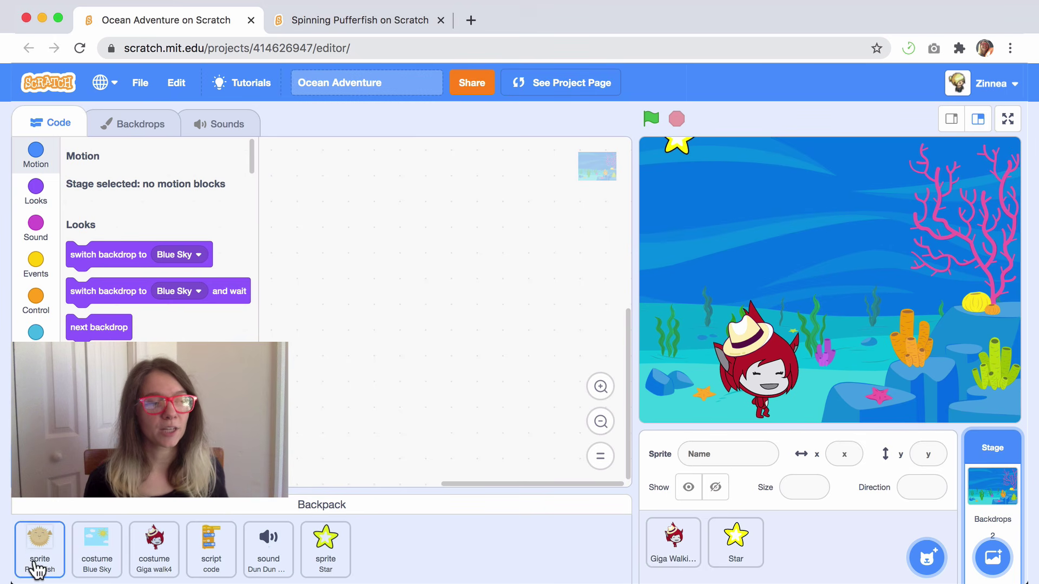
left_click_drag(37, 569, 813, 548)
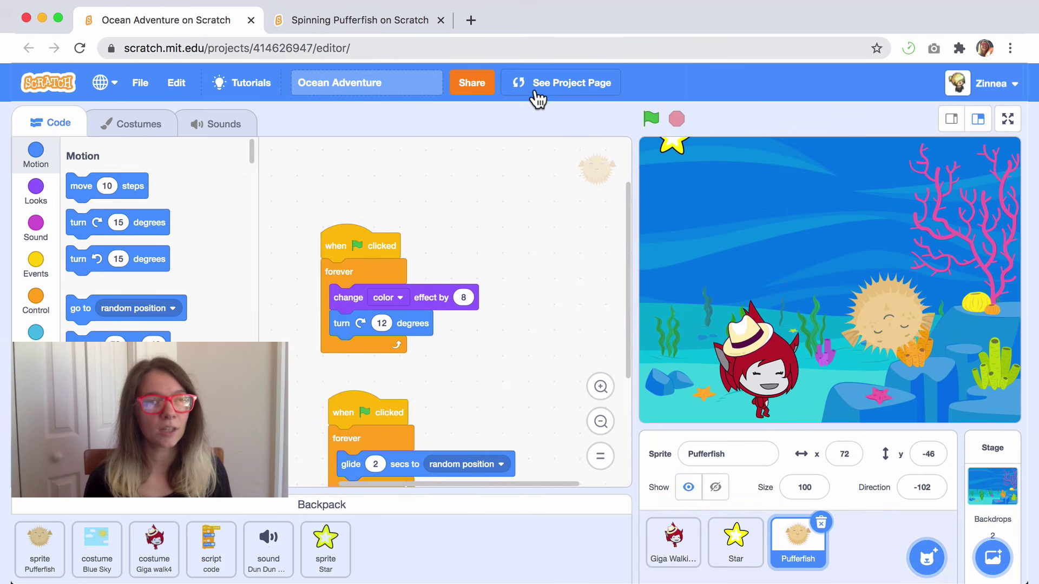
In Ocean Adventure's Notes and Credits, thank the creator for the Pufferfish and add the copied web address of the Spinning Pufferfish project.
left_click(563, 82)
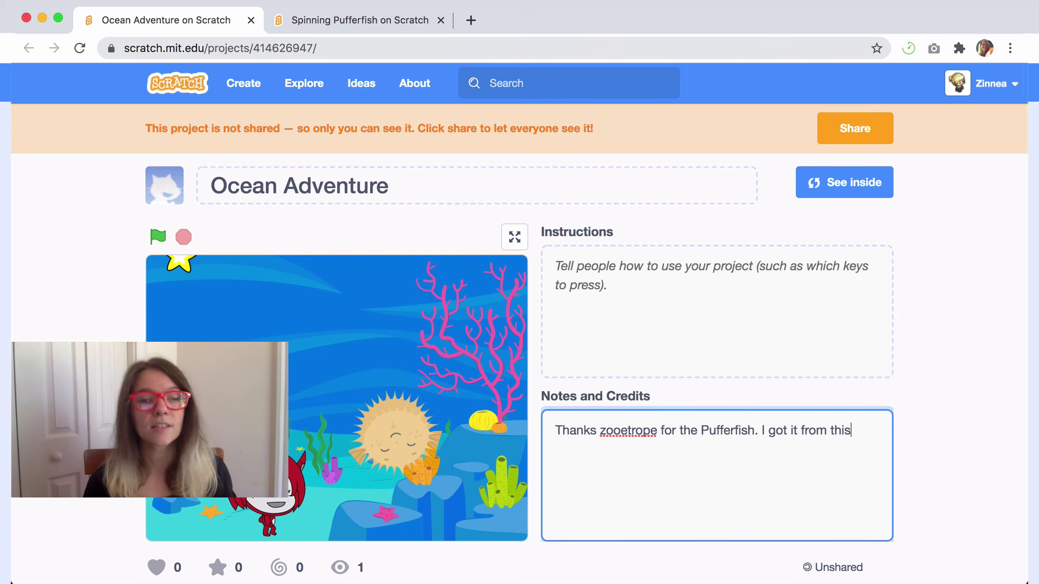
type("ject")
left_click(325, 24)
left_click(332, 46)
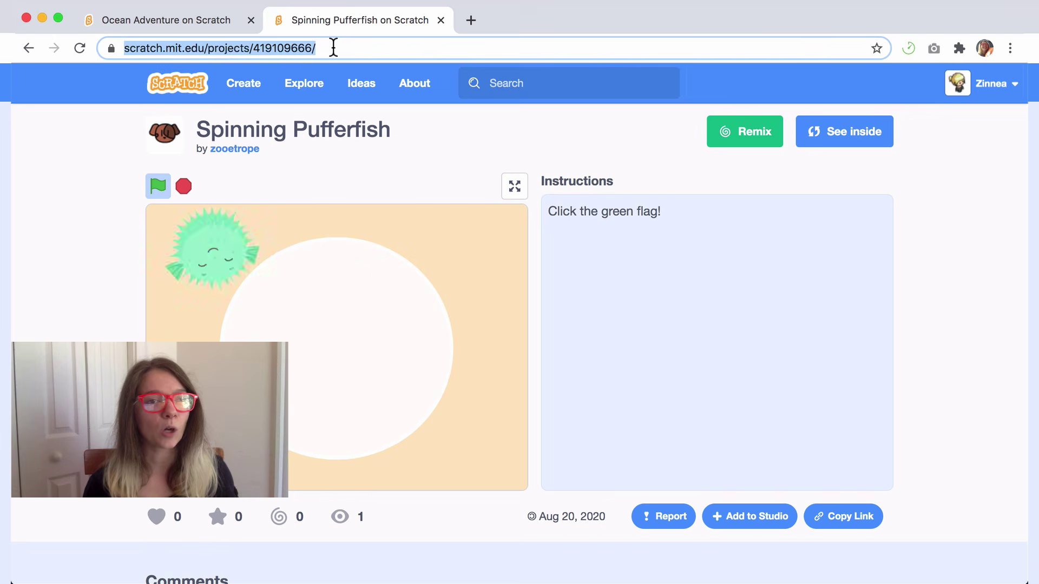
right_click(334, 47)
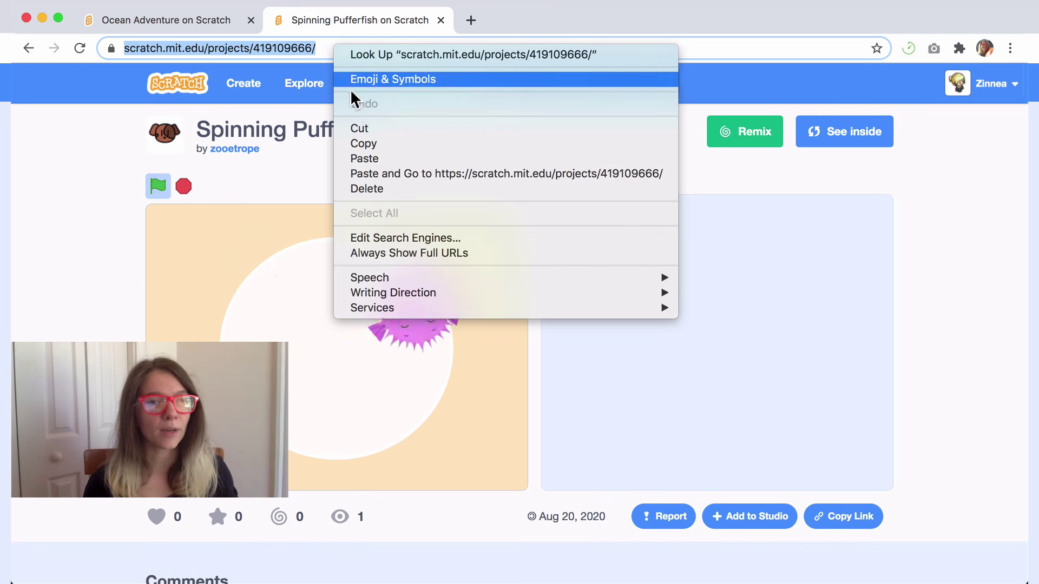
left_click(376, 139)
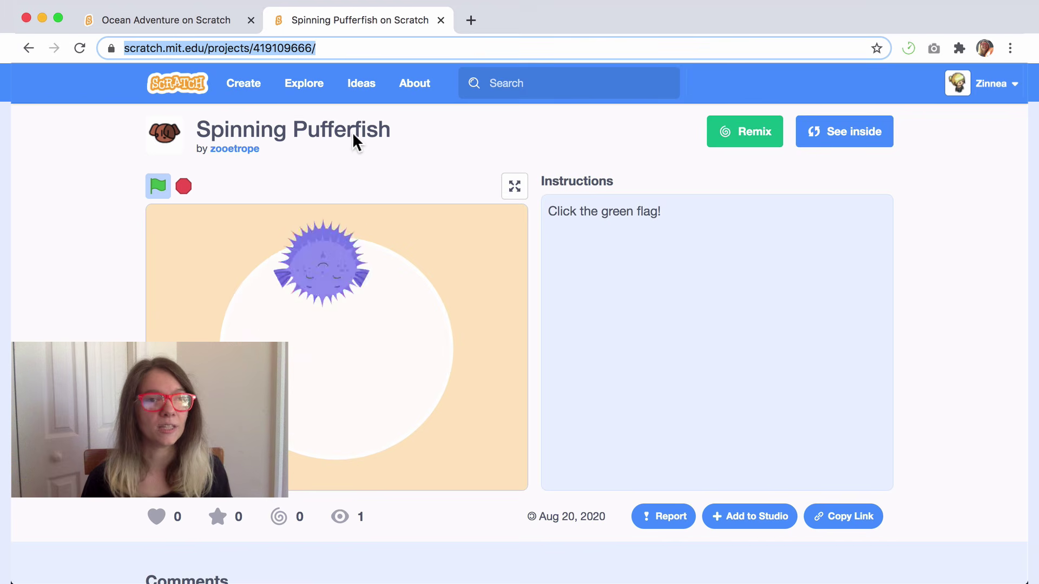
left_click(221, 22)
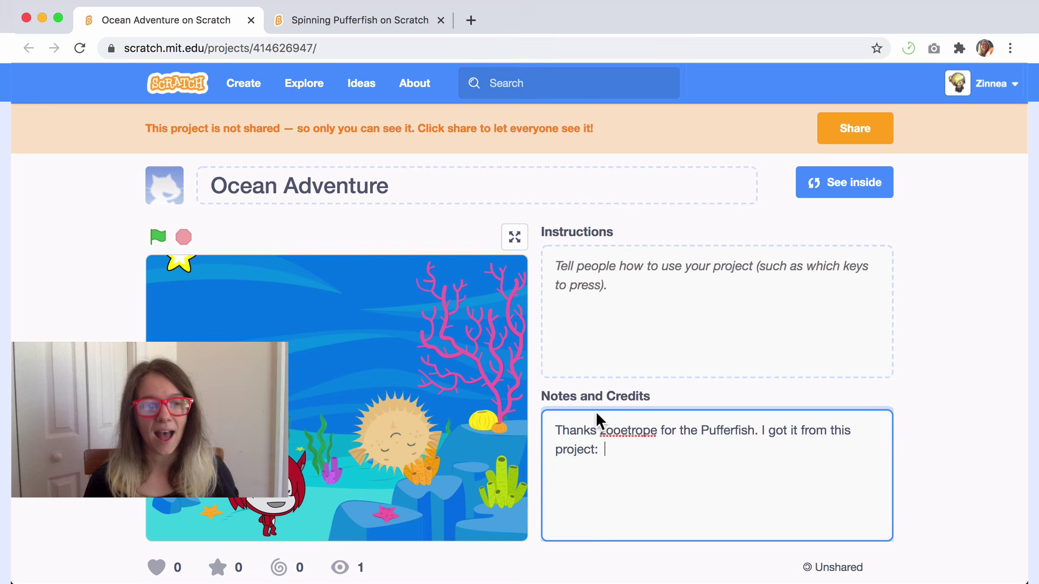
right_click(620, 450)
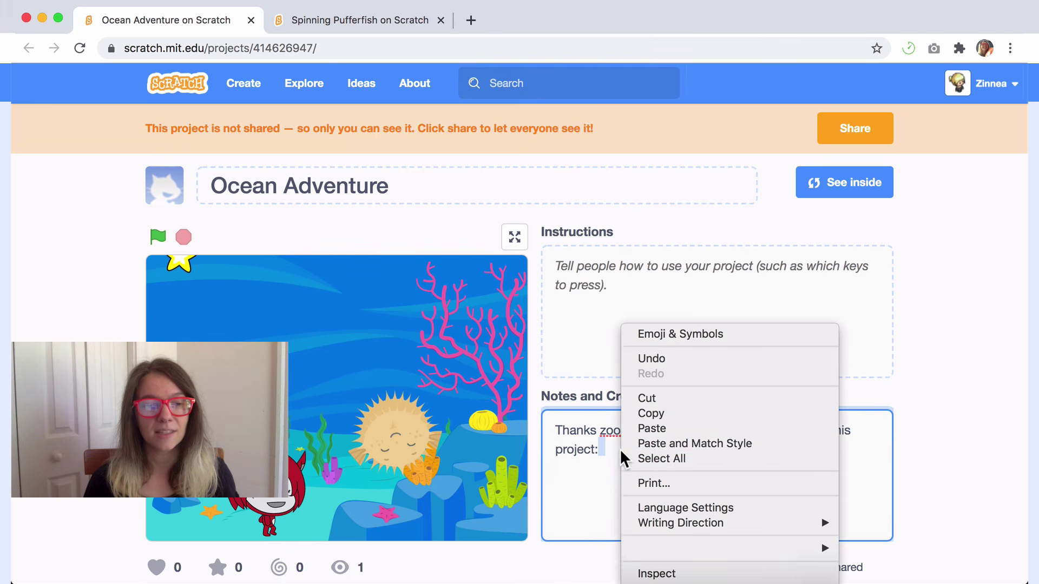
left_click(652, 428)
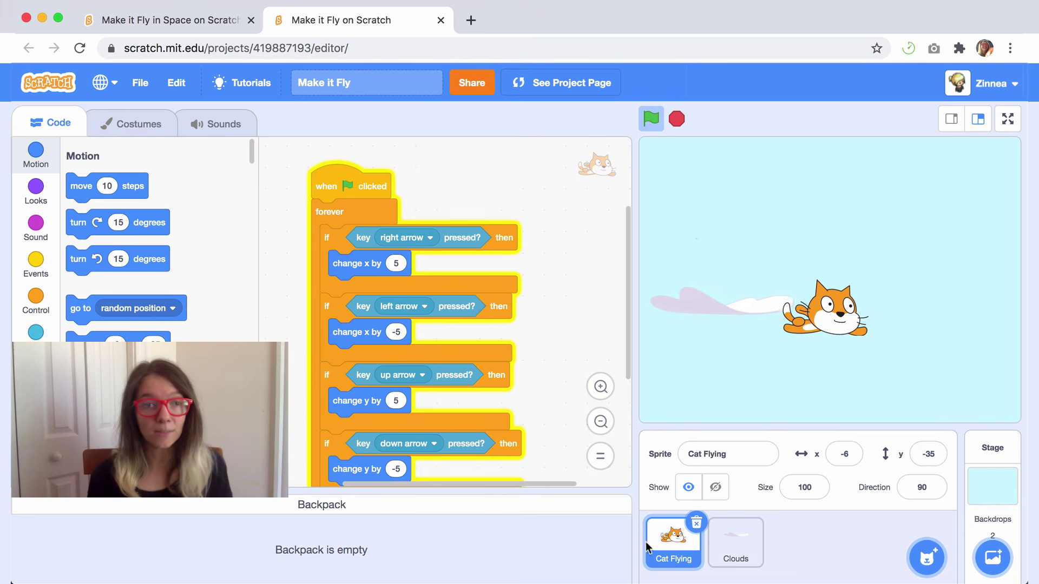
Copy the Cat Flying sprite from Make it Fly through the backpack into Make it Fly in Space.
left_click_drag(648, 547, 550, 542)
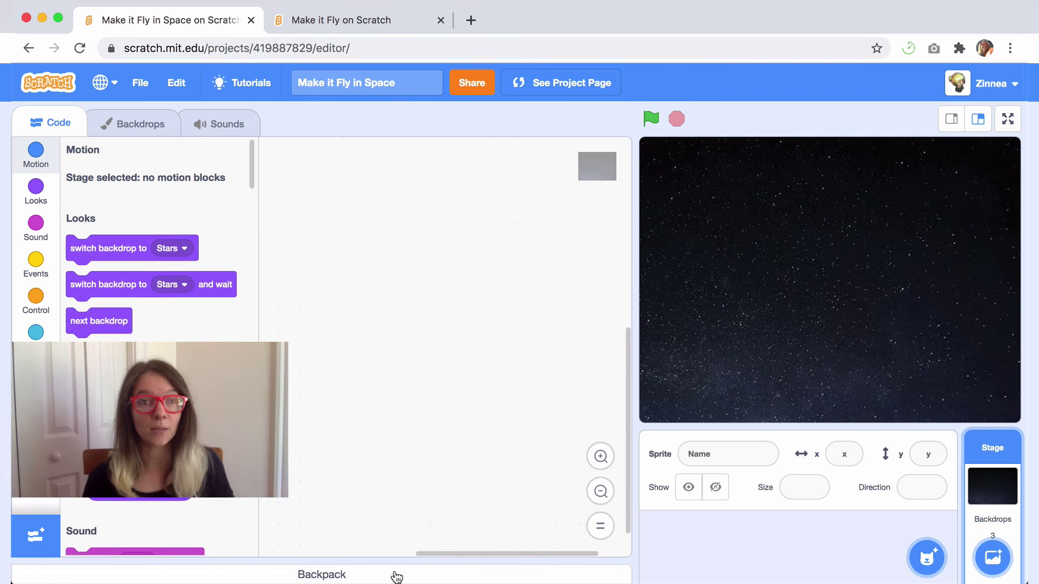
left_click(397, 578)
left_click_drag(40, 541, 673, 536)
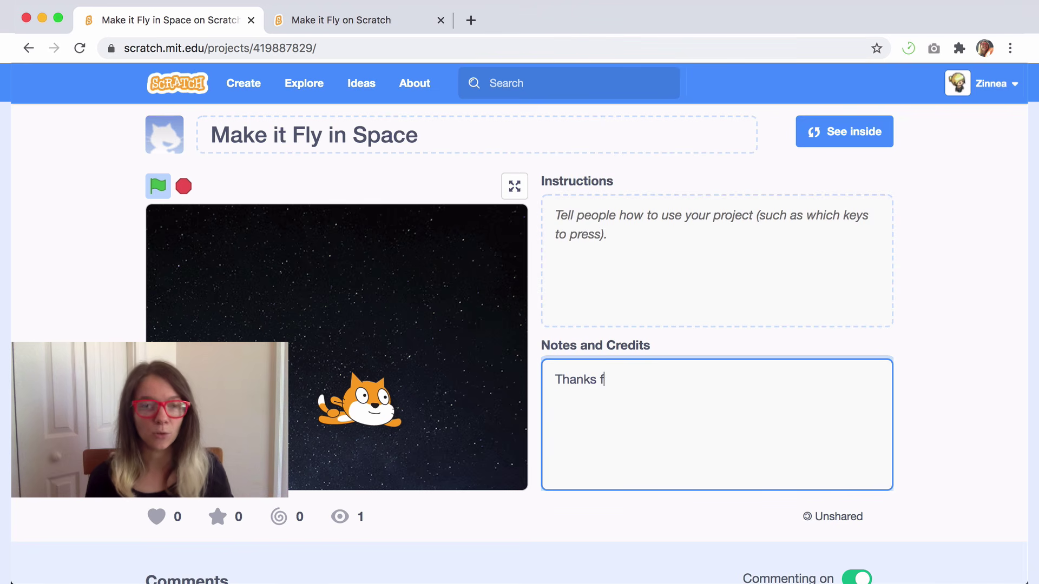
Write a thank-you note in the Notes and Credits of Make it Fly in Space, beginning "Thanks for th".
type("or th")
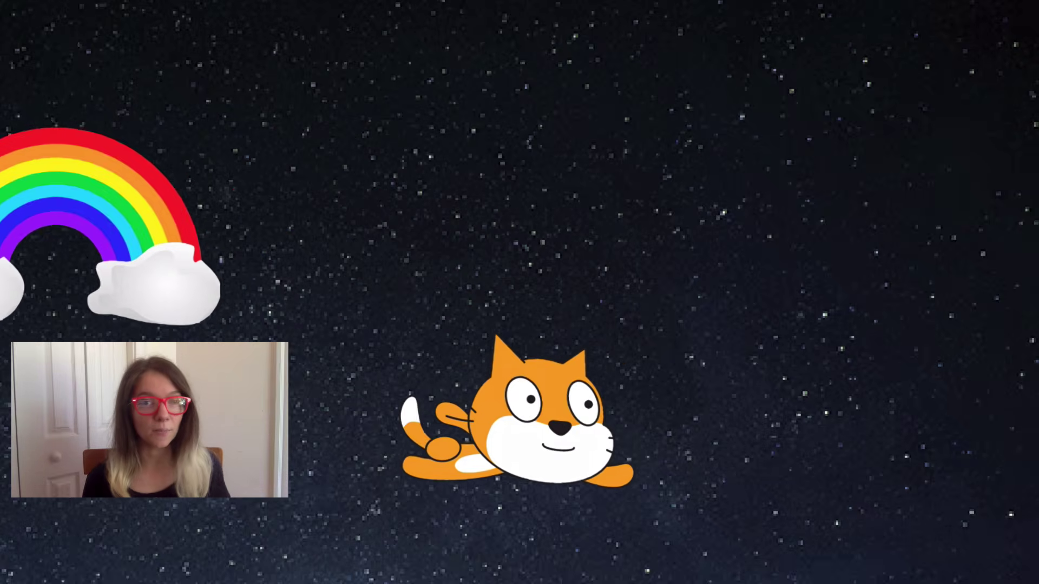